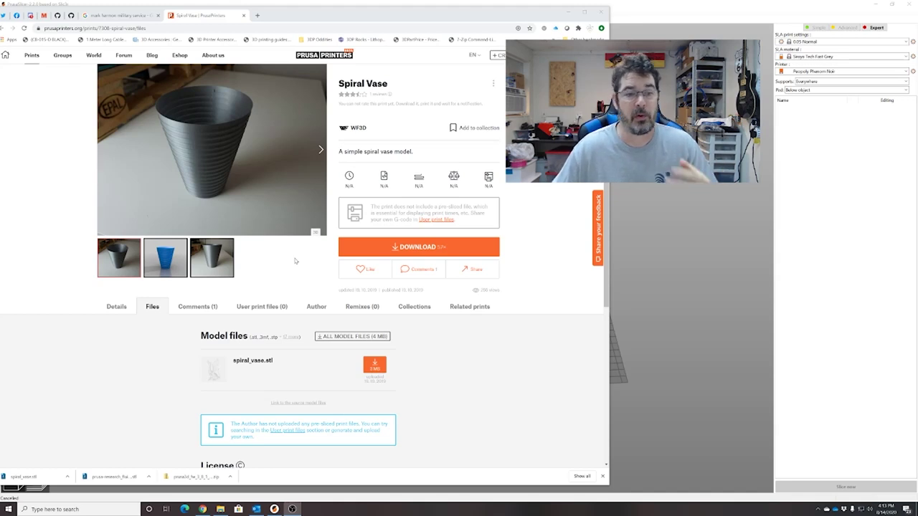
Load the downloaded spiral_vase.stl from the browser onto the Peopoly Phenom Noir build plate in PrusaSlicer.
click(157, 264)
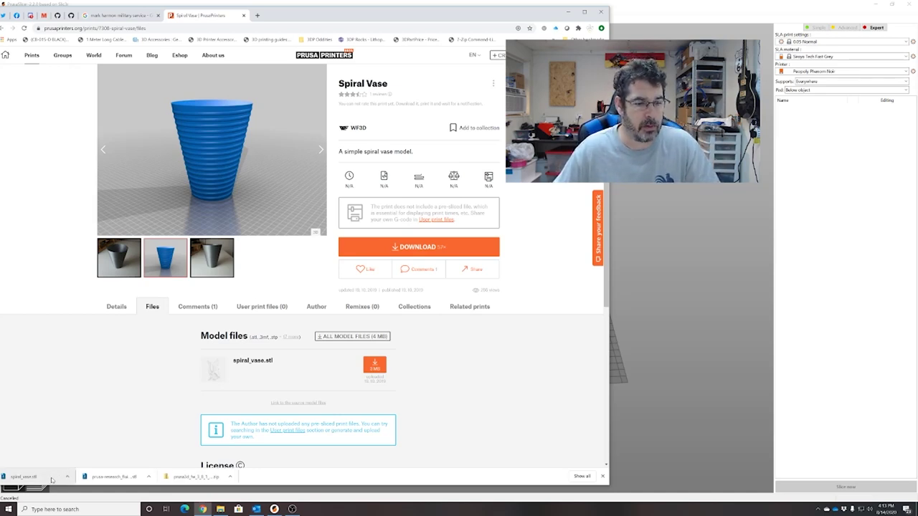
drag(50, 480, 671, 261)
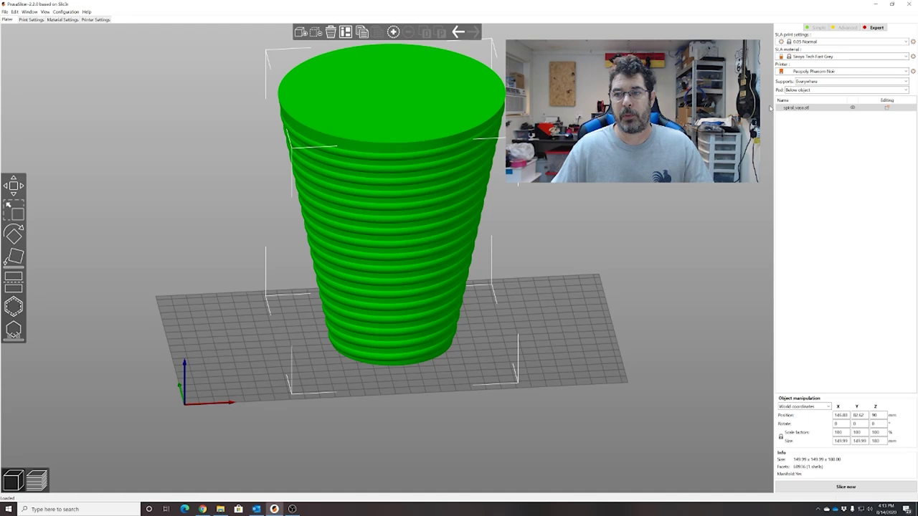
click(825, 72)
click(825, 72)
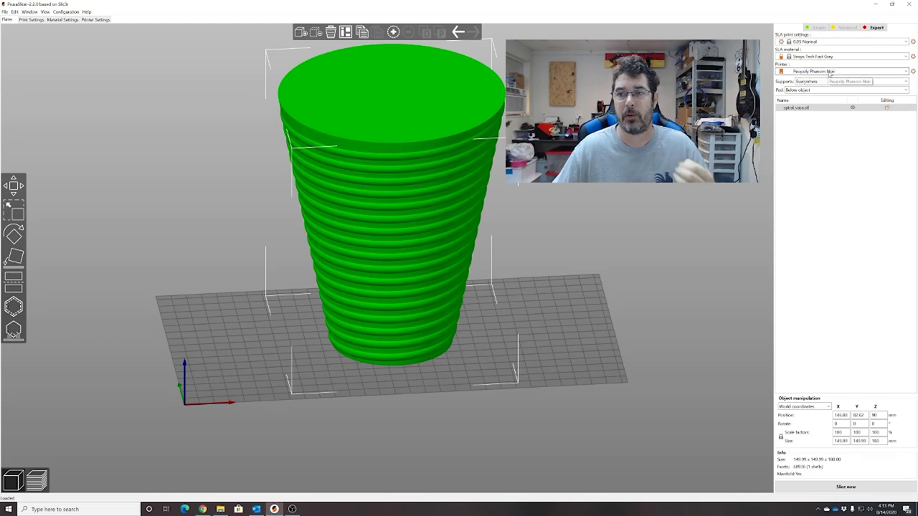
Flip the vase upside down by rotating it 180° about the Y axis.
drag(547, 322, 506, 342)
scroll(539, 328, down, 5)
scroll(509, 331, up, 4)
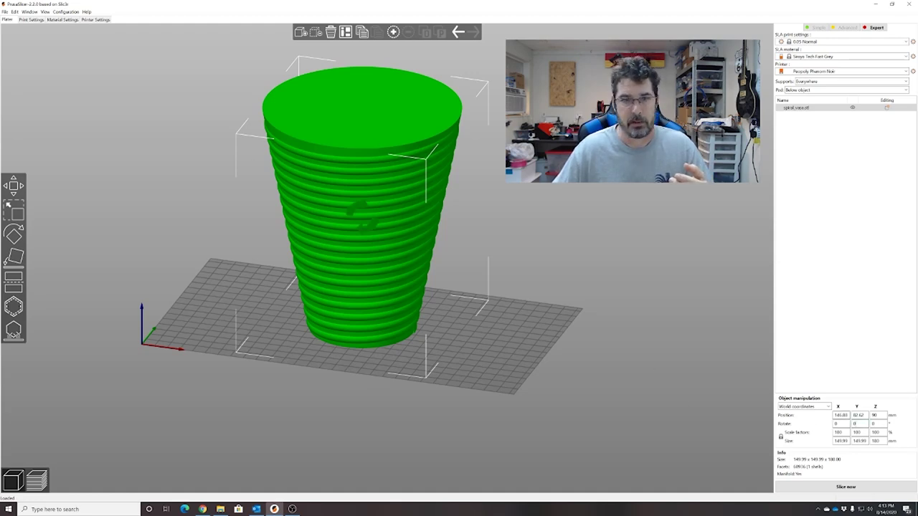
key(Tab)
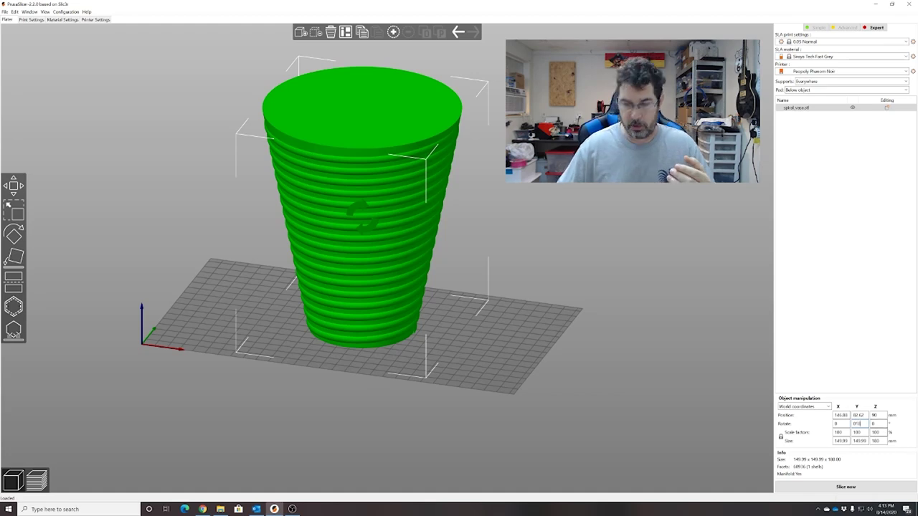
key(Return)
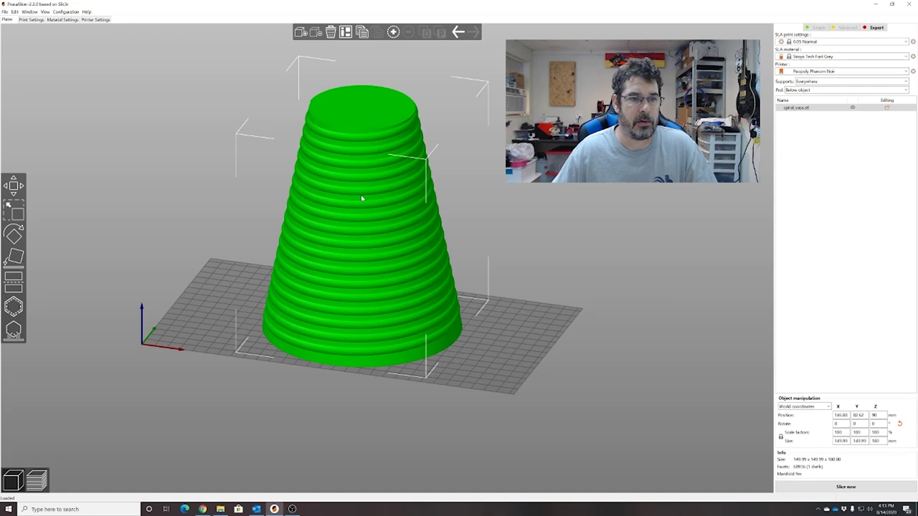
Enable hollowing for the vase and add an enlarged drain hole at the centre of its upward-facing base.
click(14, 307)
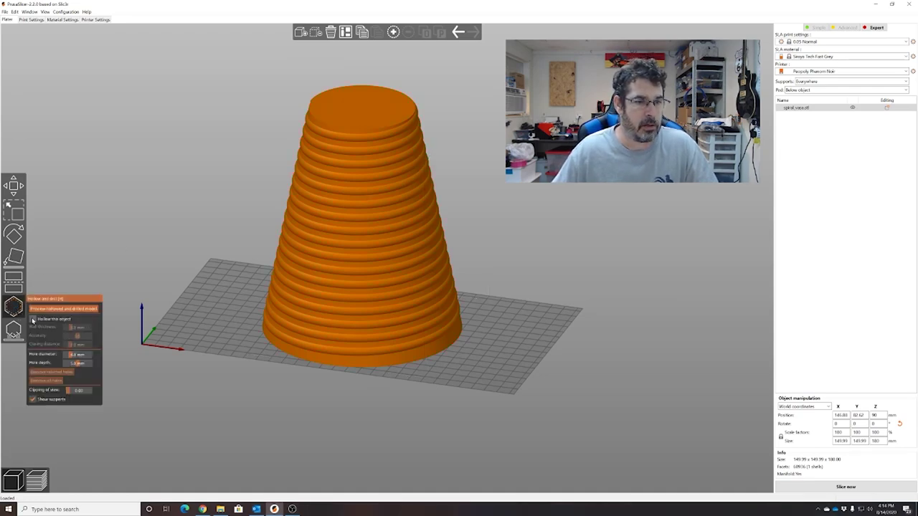
click(32, 319)
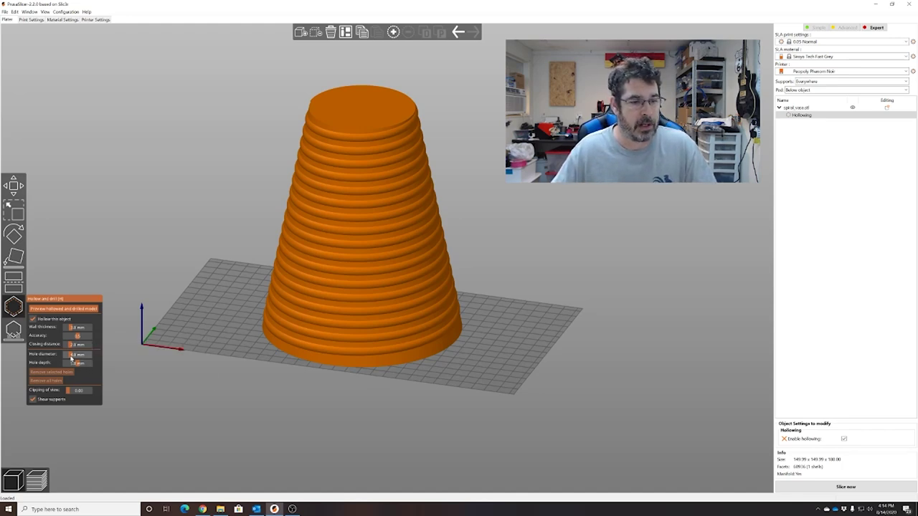
drag(70, 357, 82, 361)
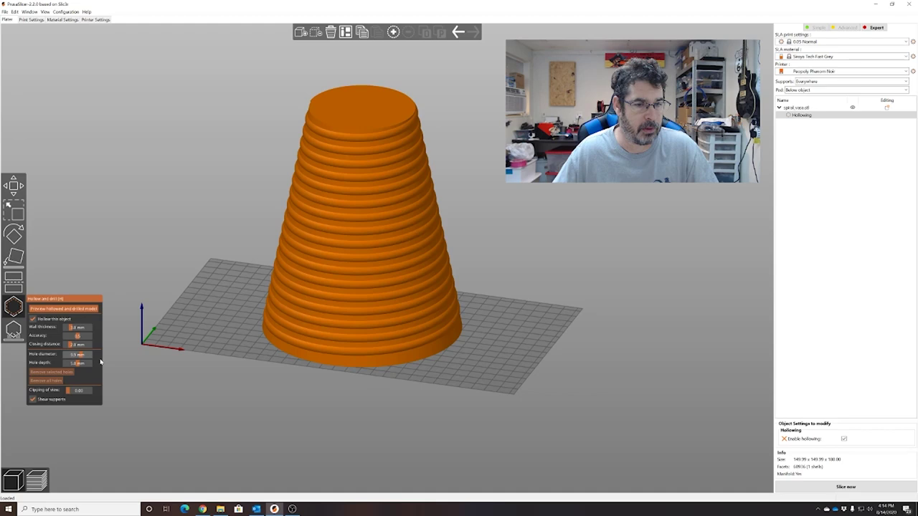
right_drag(496, 252, 528, 246)
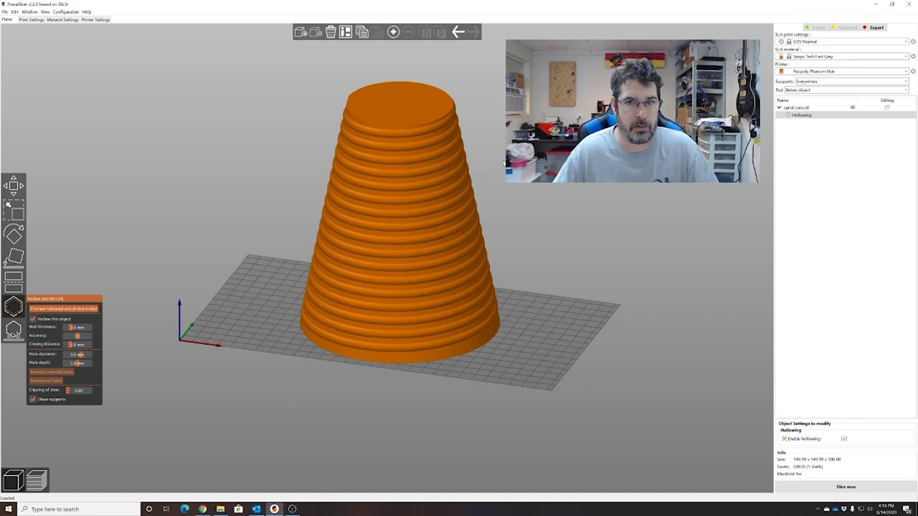
drag(527, 246, 402, 280)
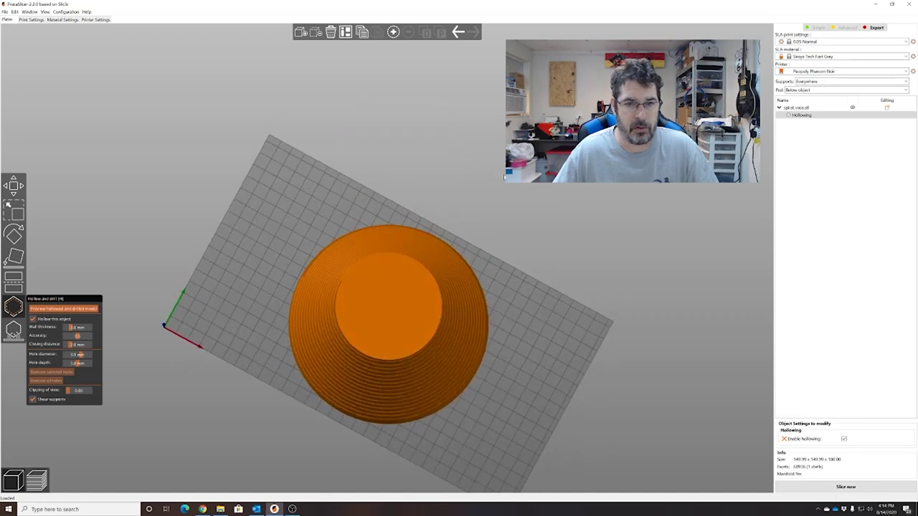
click(386, 306)
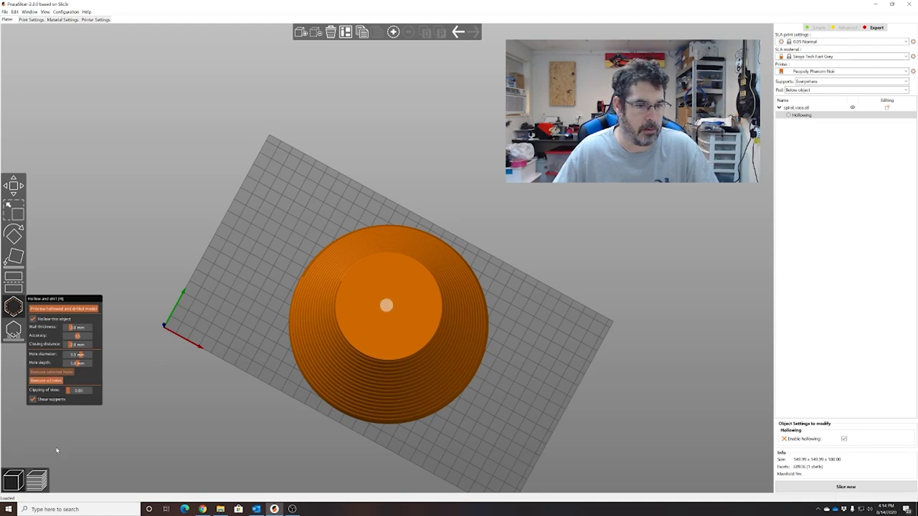
Slice the hollowed vase with supports and pad set to None, and inspect the sliced preview.
click(42, 482)
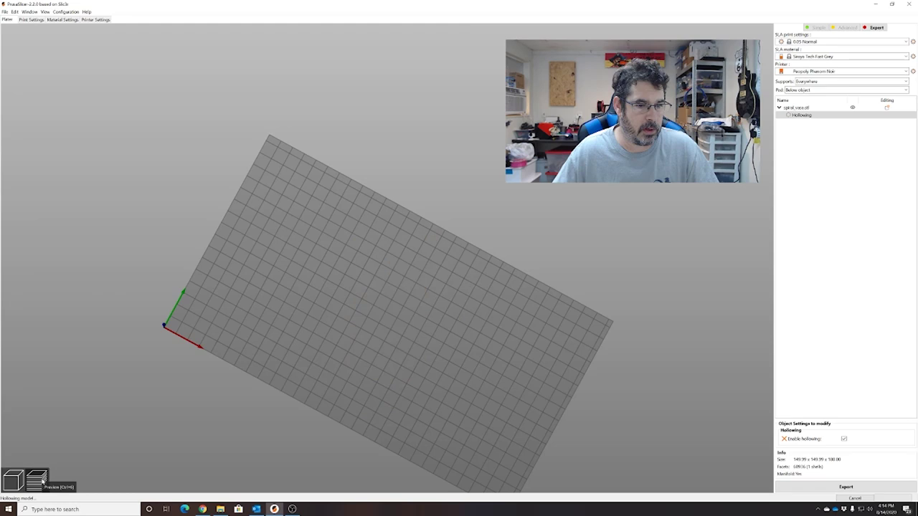
mouse_move(309, 464)
mouse_down()
mouse_move(316, 451)
mouse_move(307, 447)
mouse_up()
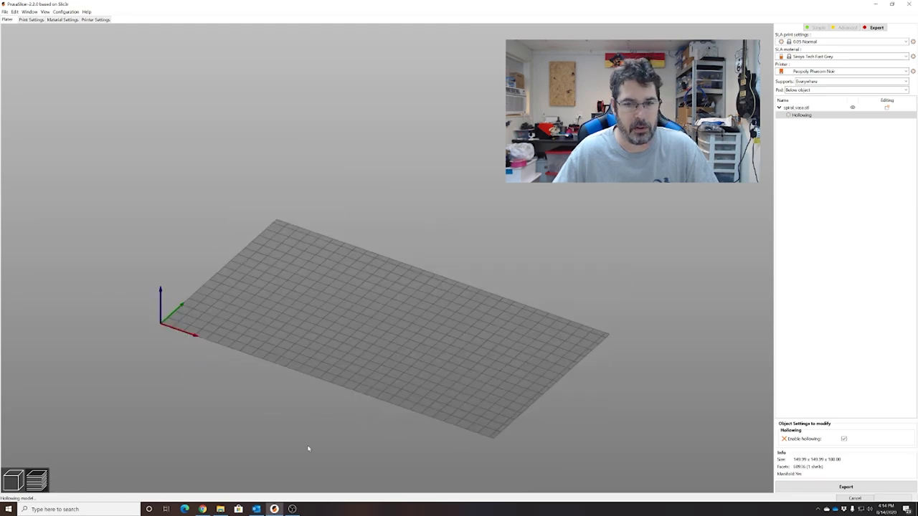
scroll(506, 310, up, 2)
scroll(487, 318, down, 3)
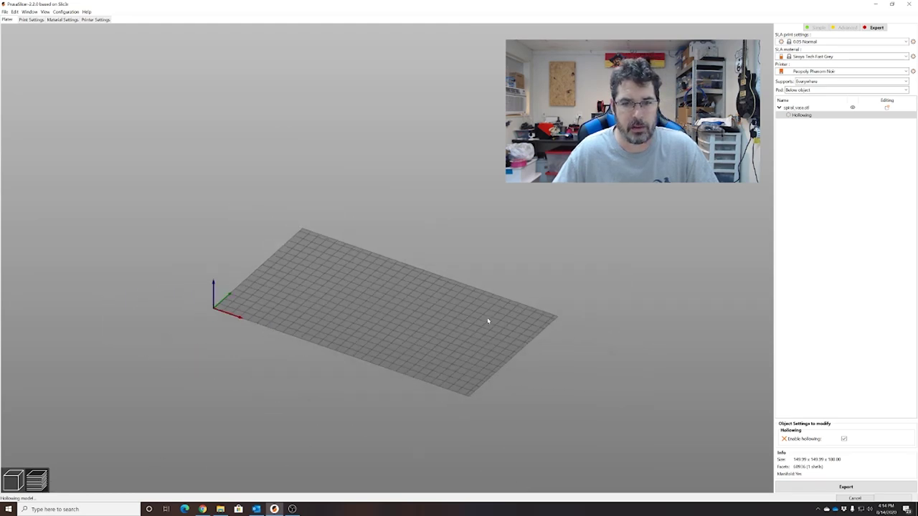
scroll(572, 352, up, 1)
right_drag(572, 352, 587, 286)
drag(588, 287, 578, 305)
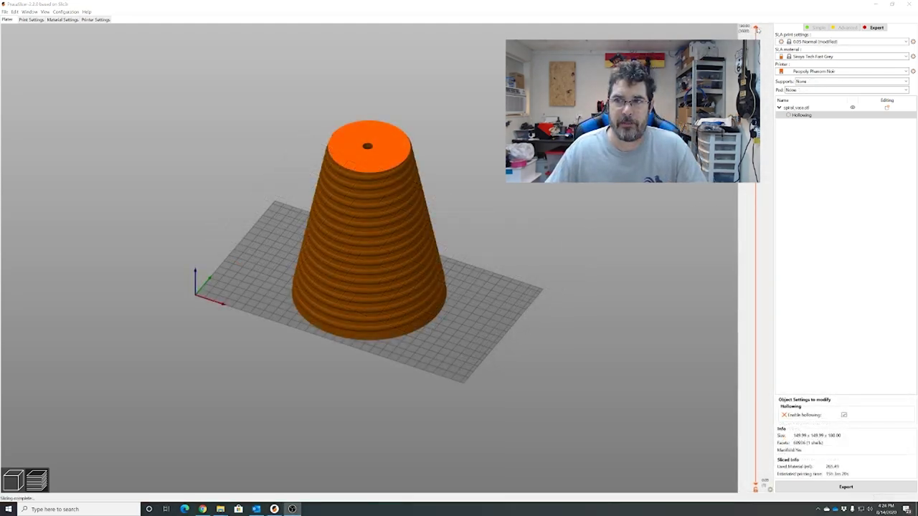
mouse_move(758, 30)
mouse_down()
mouse_move(750, 477)
mouse_move(746, 26)
mouse_up()
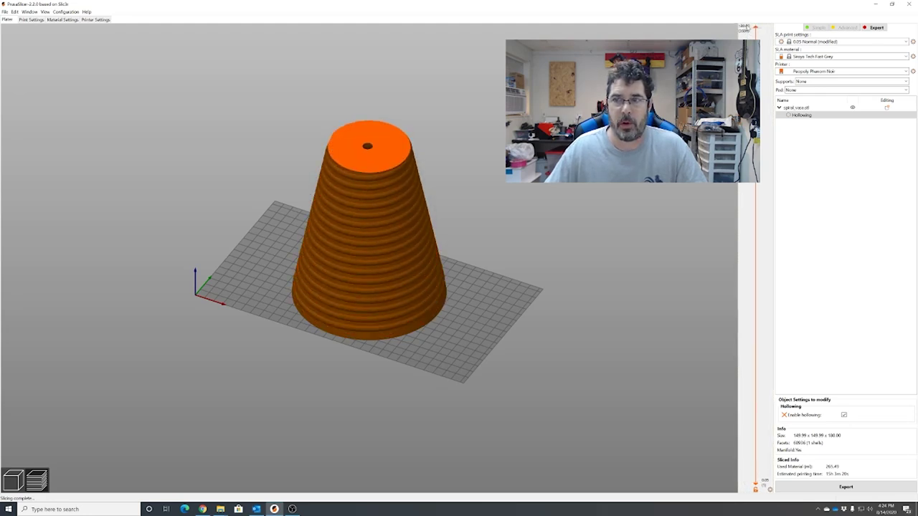
Return to the 3D editor and export the hollowed vase to Downloads as spiral_vase_hollow.stl.
click(14, 479)
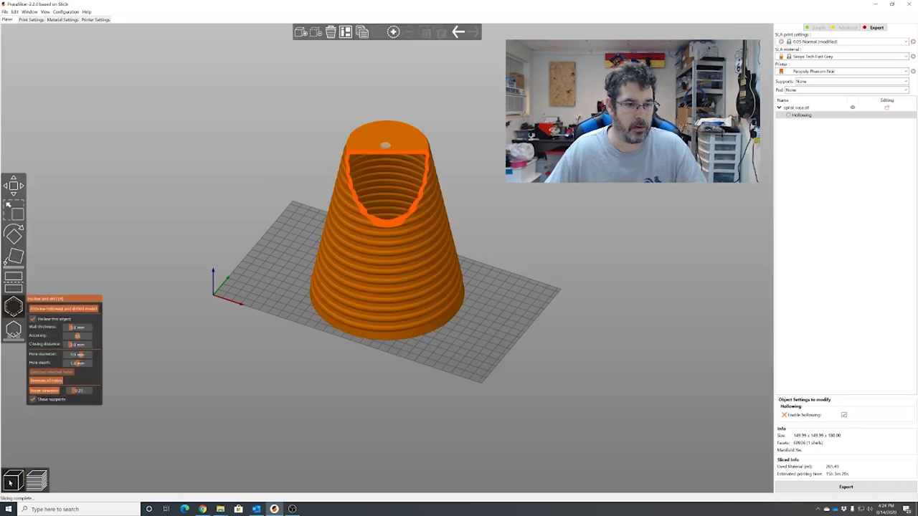
right_click(363, 282)
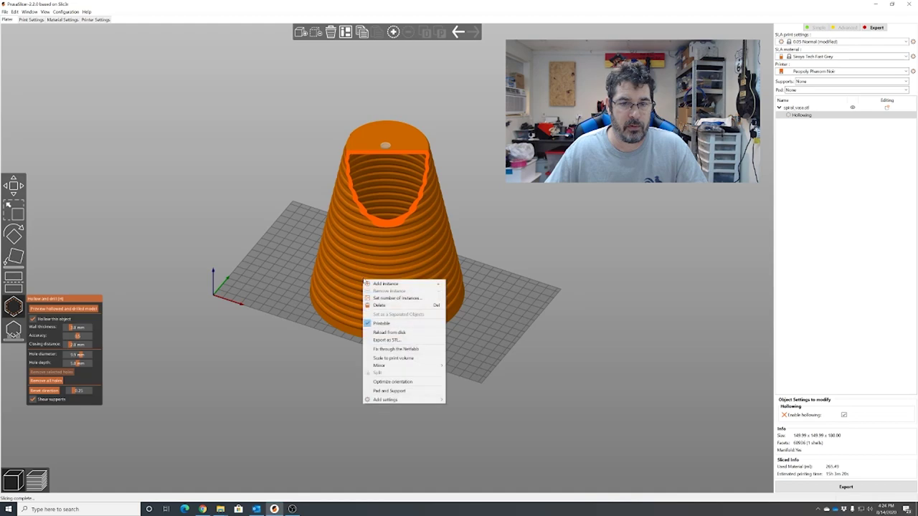
click(398, 341)
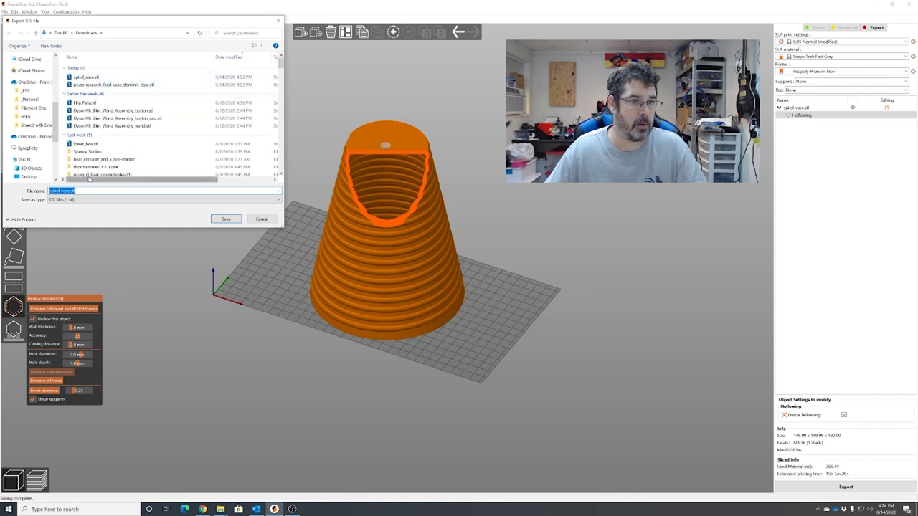
click(75, 191)
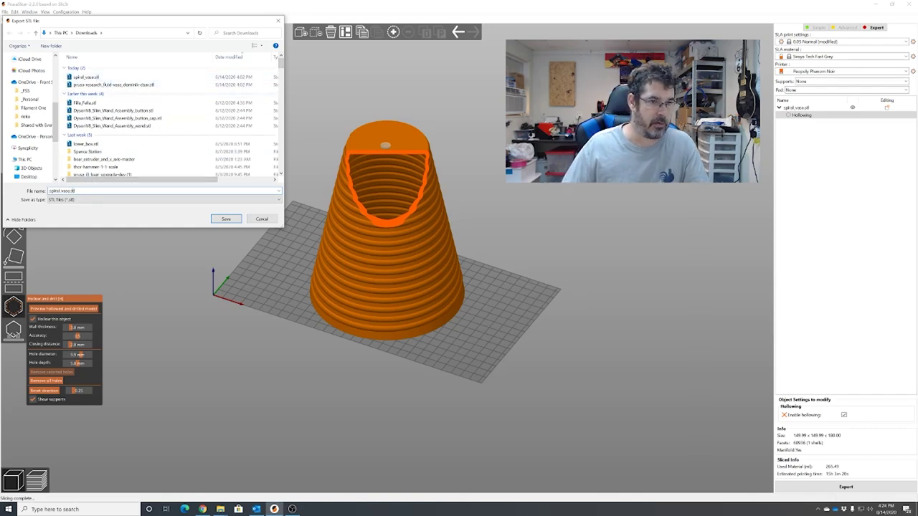
text(_ho)
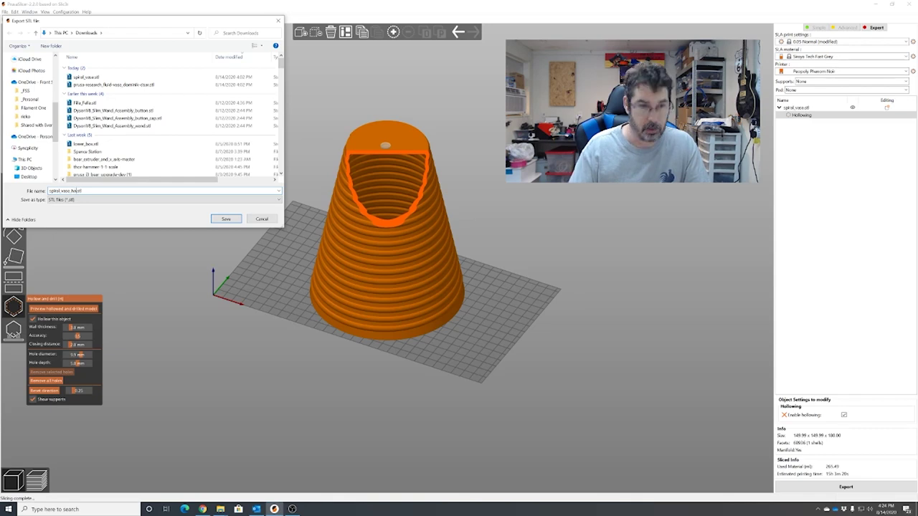
text(llow)
key(Return)
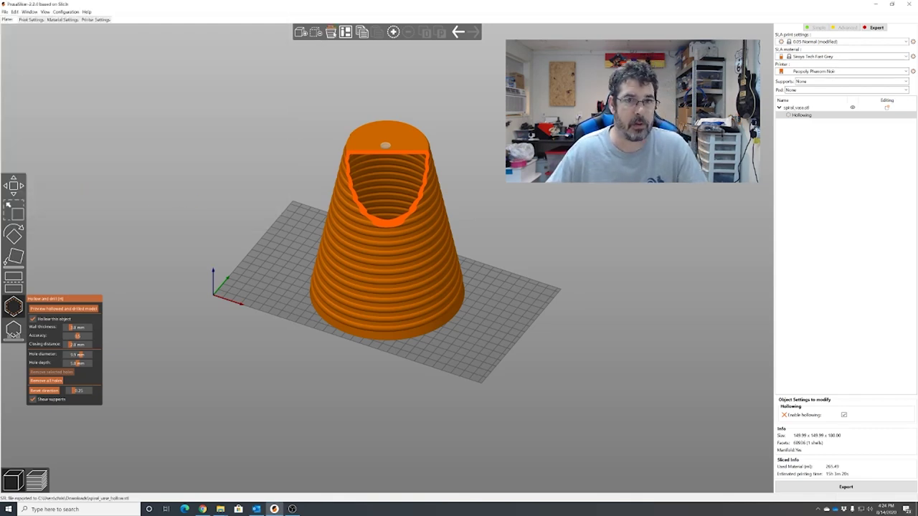
Remove all objects from the plate and load the exported spiral_vase_hollow.stl from the Downloads folder.
click(331, 32)
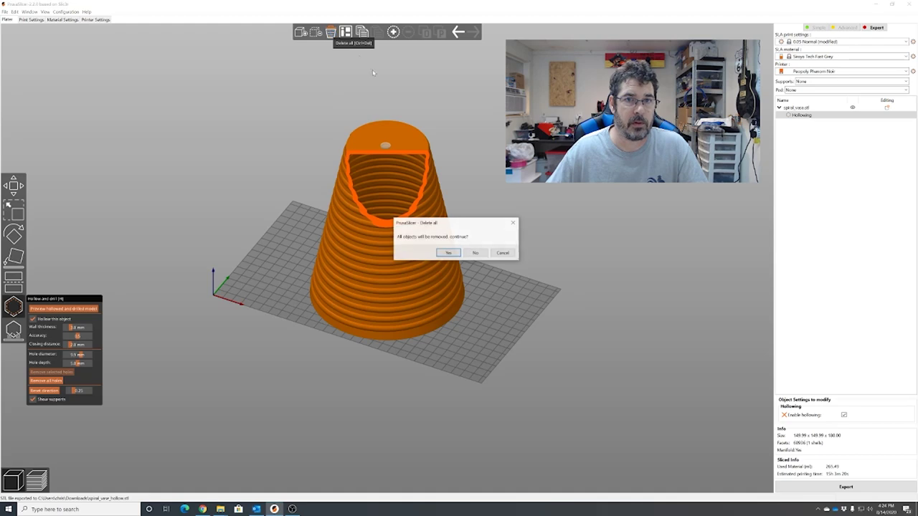
click(448, 254)
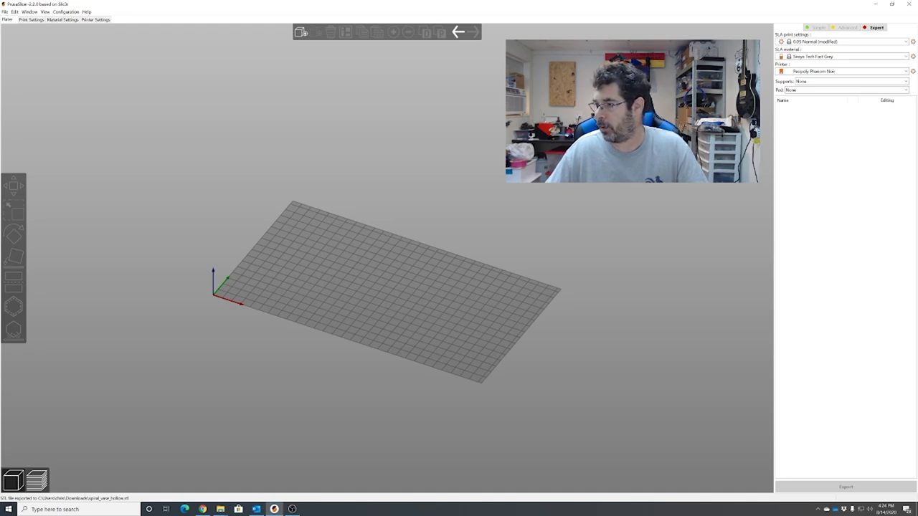
click(220, 509)
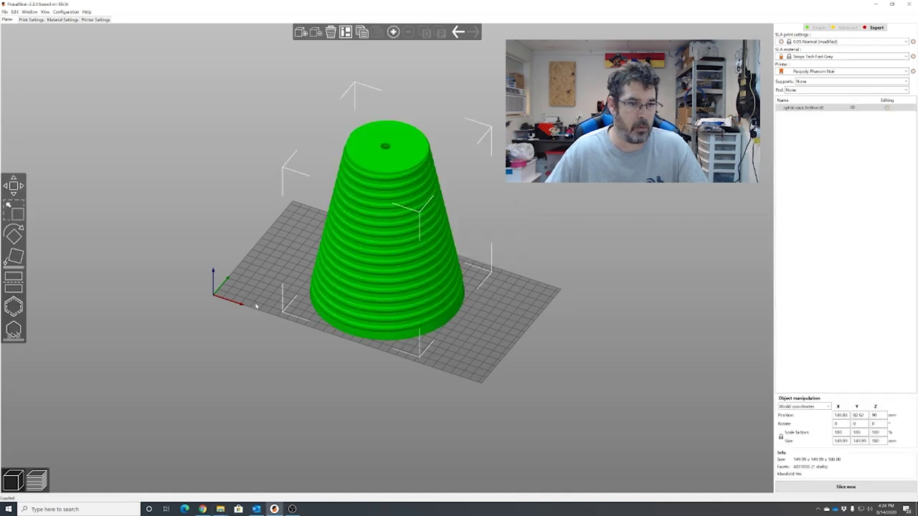
Cut the hollow vase at Z 3 mm, keeping only the upper part, and turn the opened vase upright.
click(16, 288)
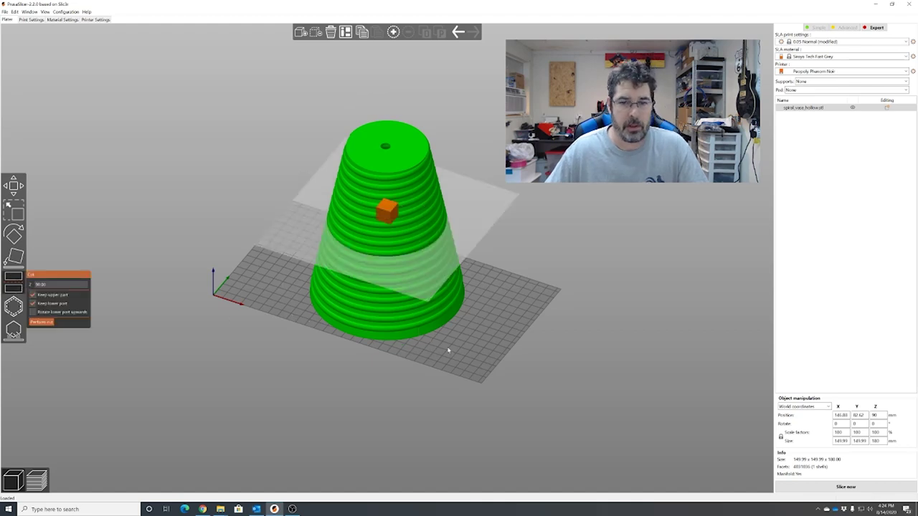
drag(480, 362, 412, 251)
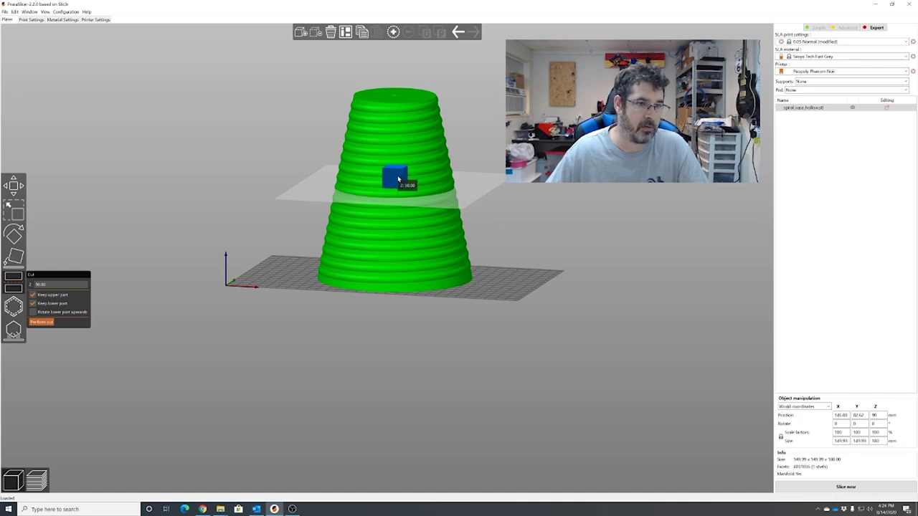
drag(399, 181, 402, 267)
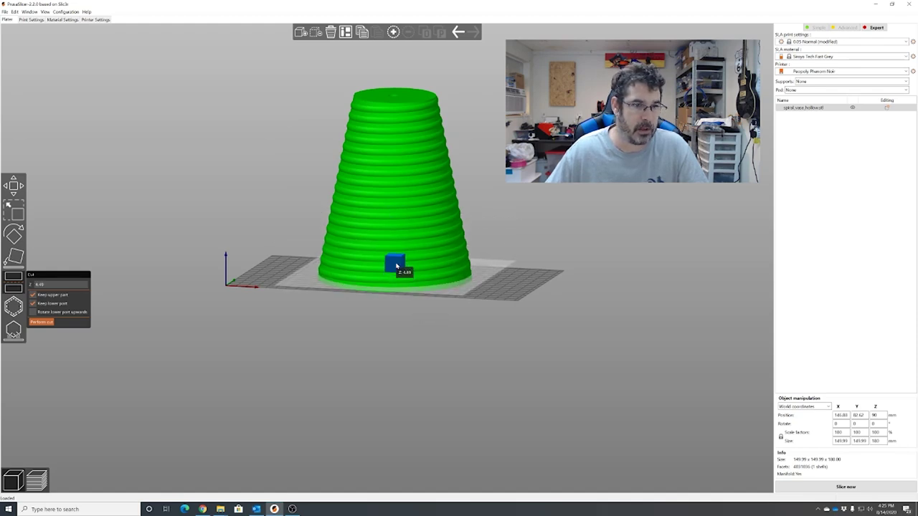
click(54, 286)
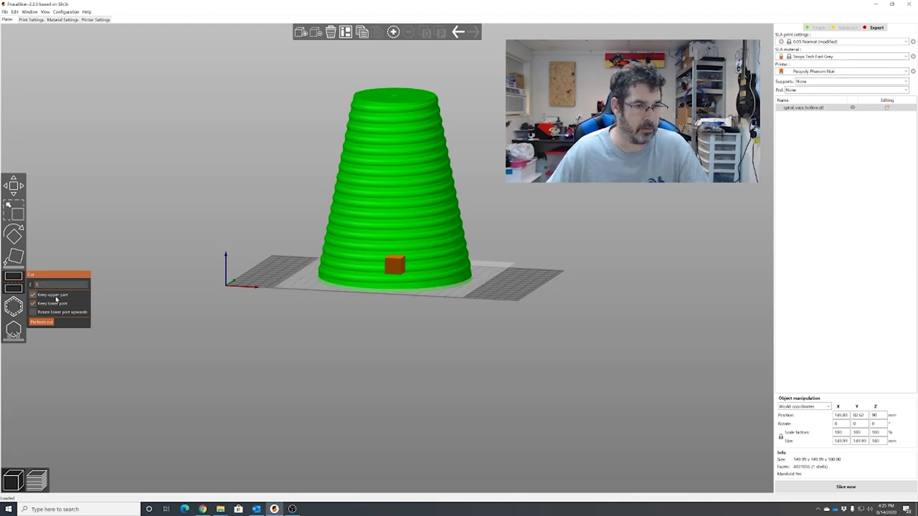
click(53, 304)
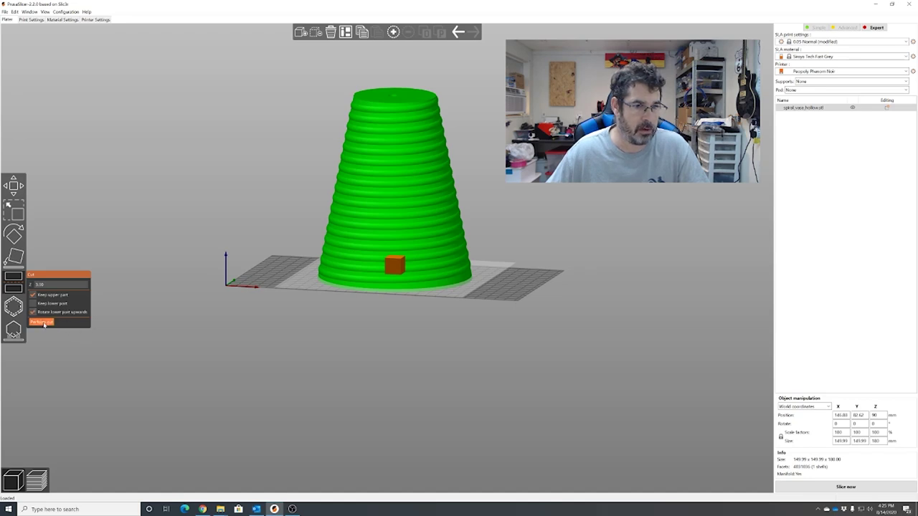
click(41, 322)
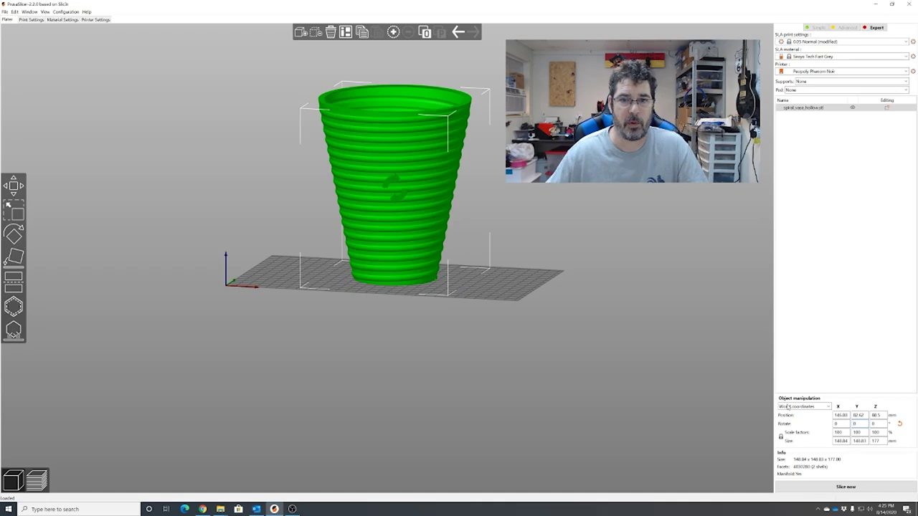
Export the opened vase as an STL file named spiral_vase_hollow_cut.stl in the Downloads folder.
drag(519, 210, 424, 218)
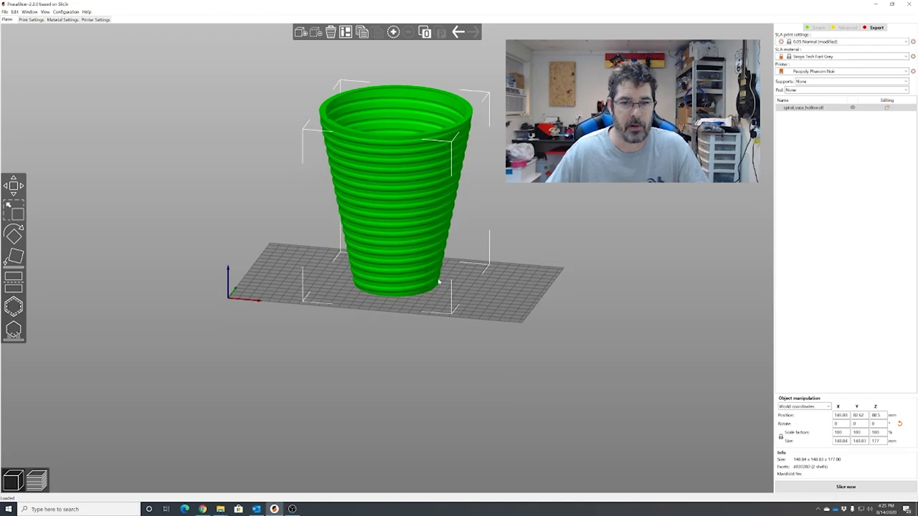
right_click(402, 239)
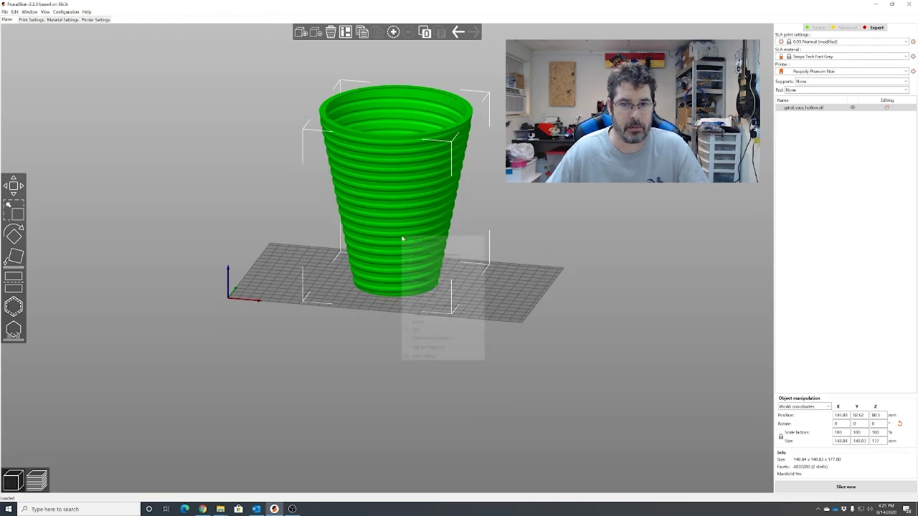
click(433, 297)
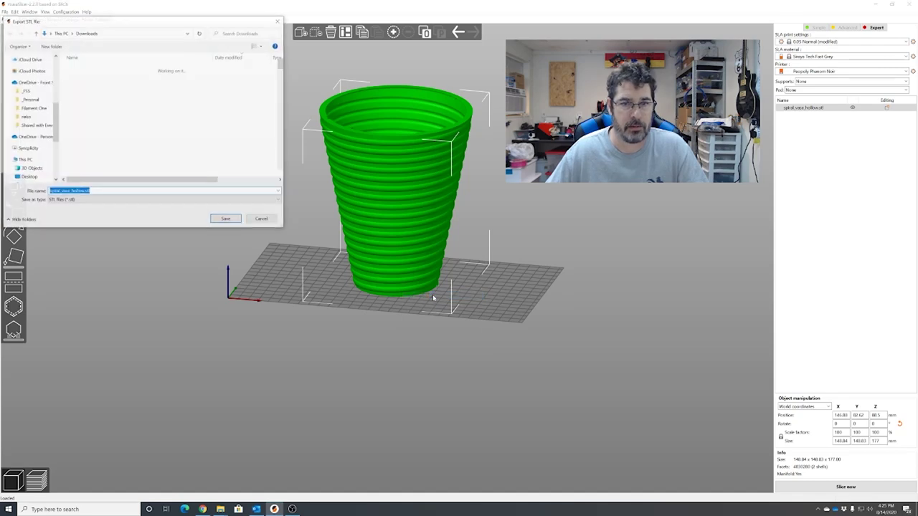
key(Tab)
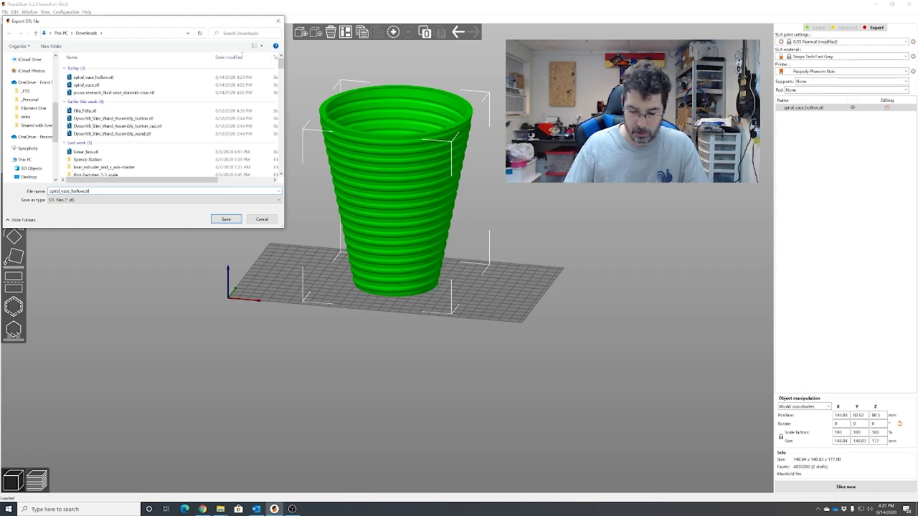
click(86, 191)
text(_cut)
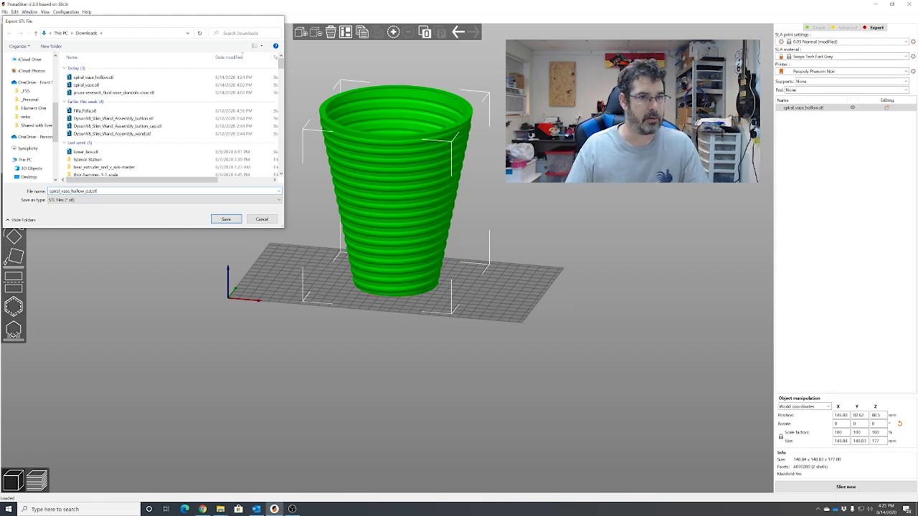
key(Return)
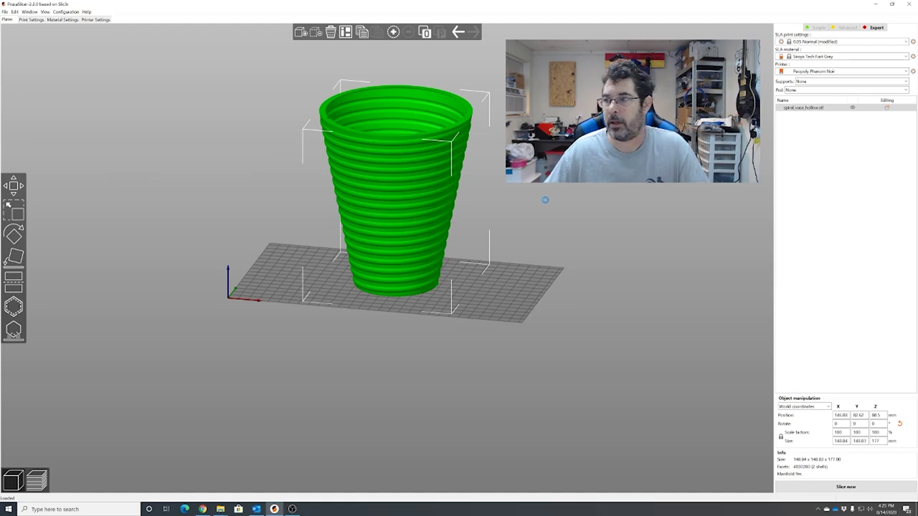
Trim the vase's rim with a cut at Z 176 mm, keeping only the lower part and not rotating it upwards.
drag(538, 198, 550, 270)
scroll(537, 215, up, 3)
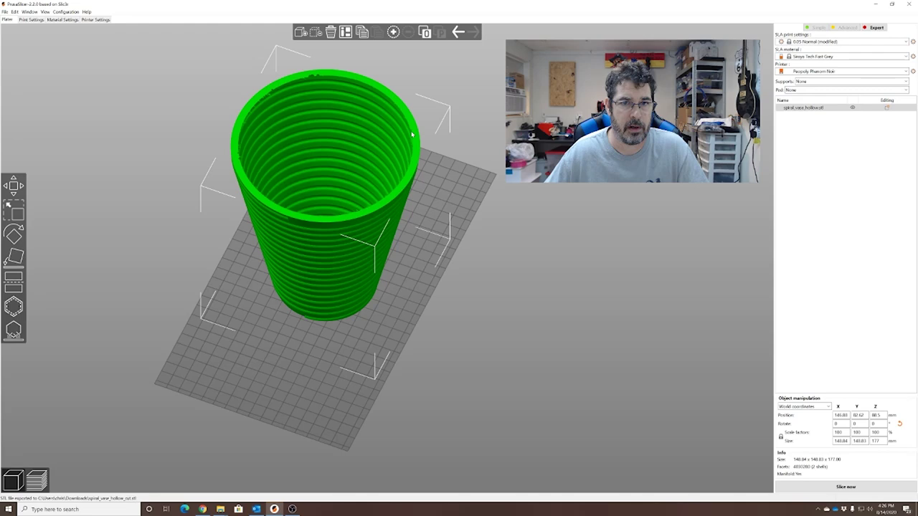
click(13, 286)
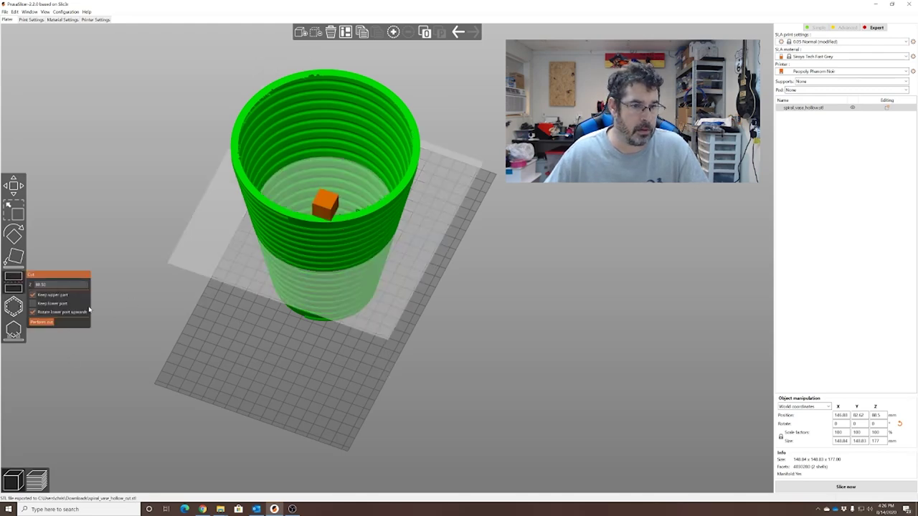
drag(415, 367, 415, 354)
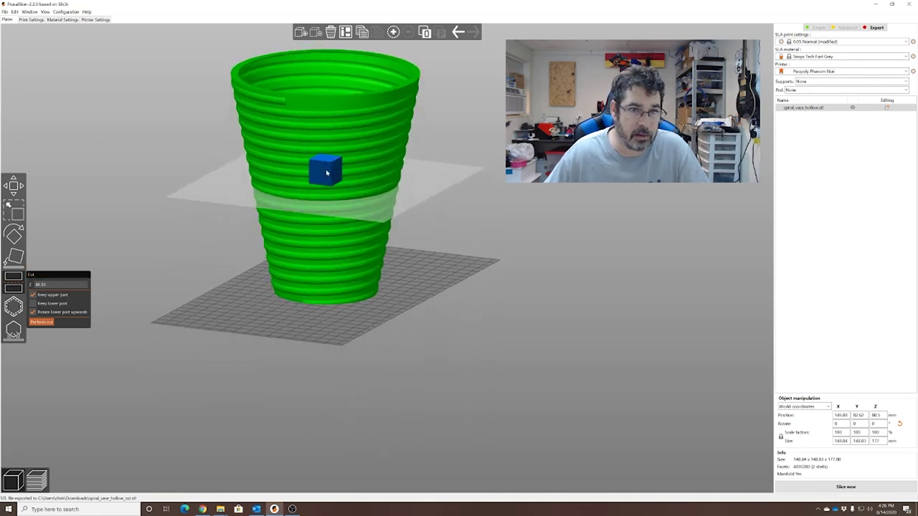
drag(329, 172, 335, 56)
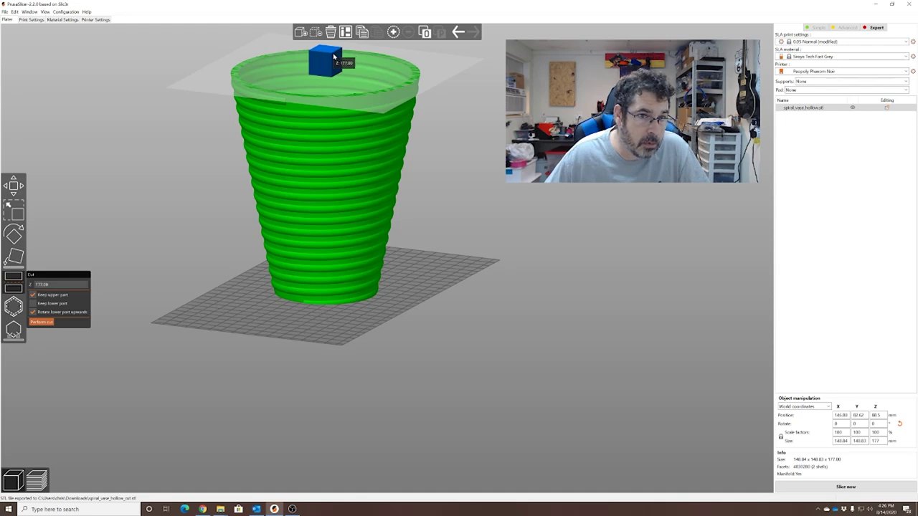
drag(333, 57, 333, 58)
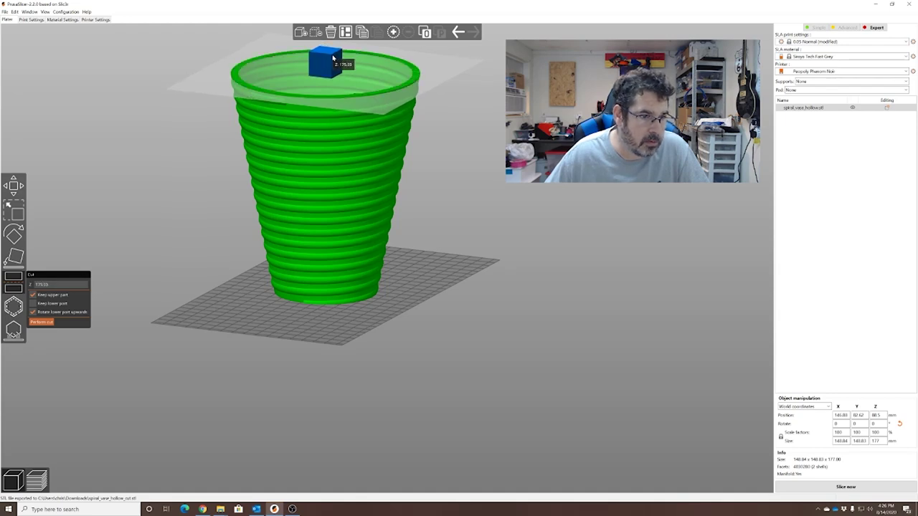
click(58, 286)
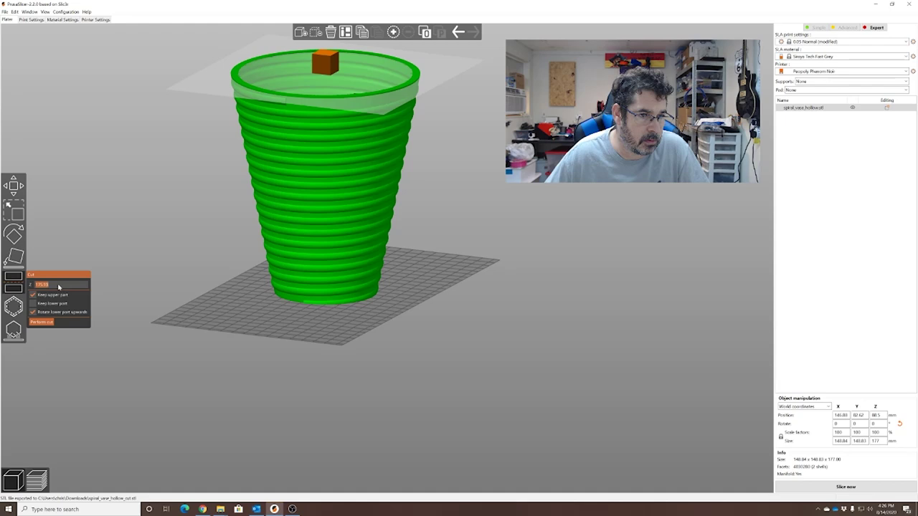
text(175)
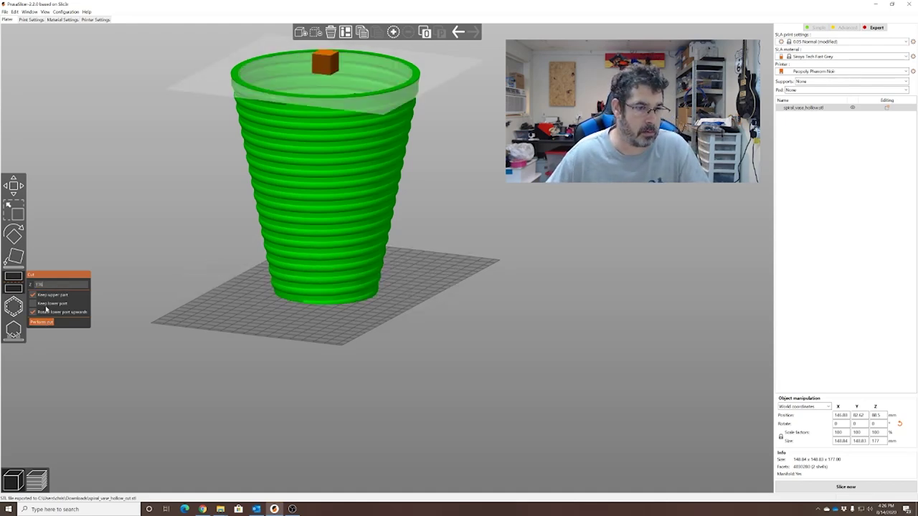
click(51, 296)
click(54, 304)
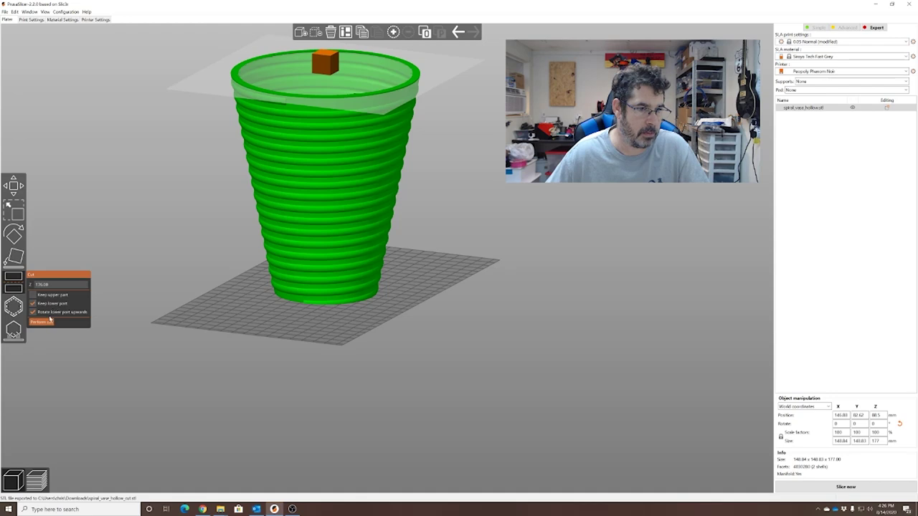
click(49, 313)
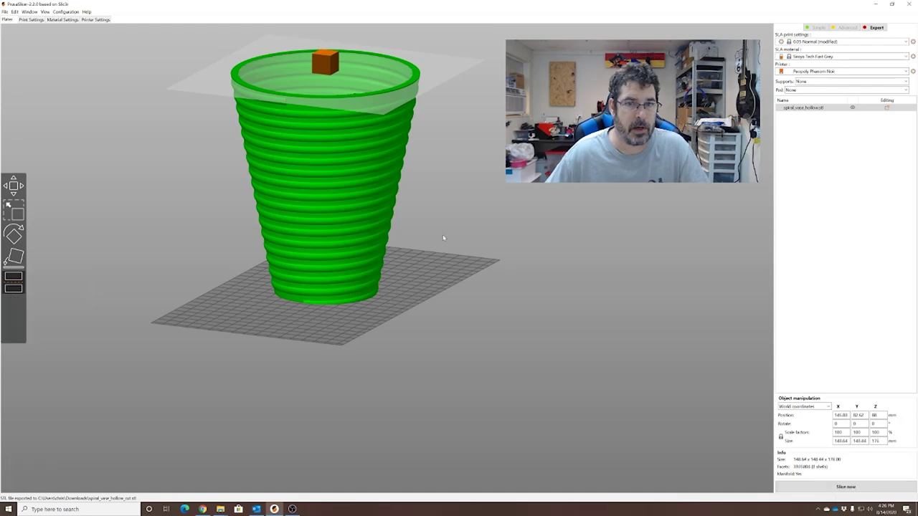
Export the trimmed vase as STL to Downloads, replacing the existing spiral_vase_hollow_cut.stl.
mouse_move(442, 234)
mouse_down()
mouse_move(437, 250)
mouse_move(449, 233)
mouse_up()
middle_drag(494, 230, 500, 277)
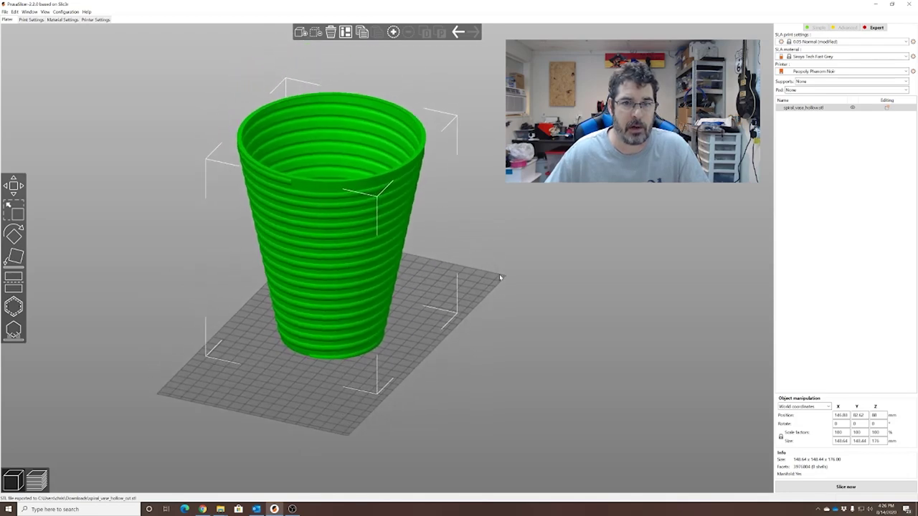
right_click(379, 266)
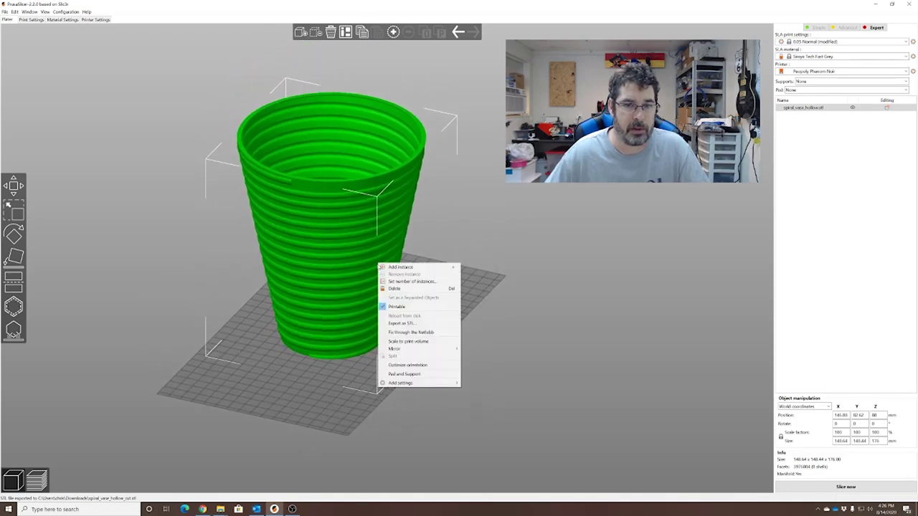
click(417, 324)
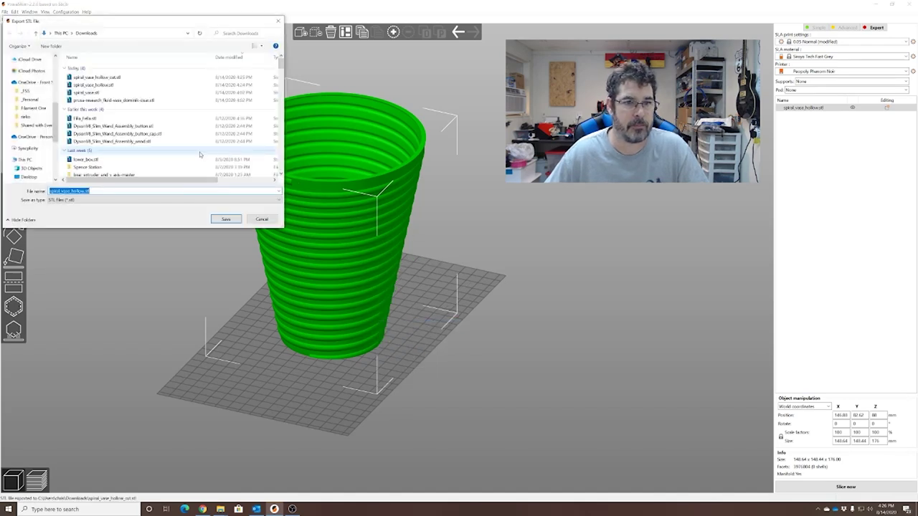
click(97, 77)
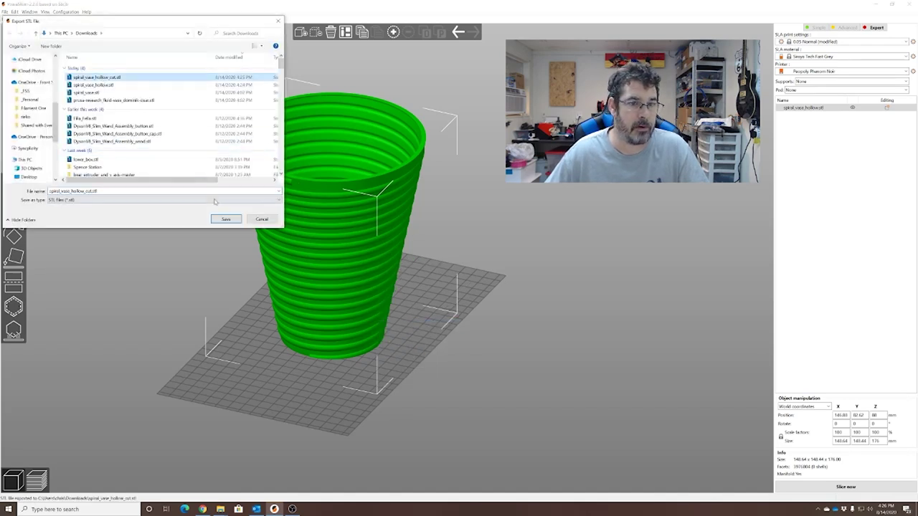
click(225, 218)
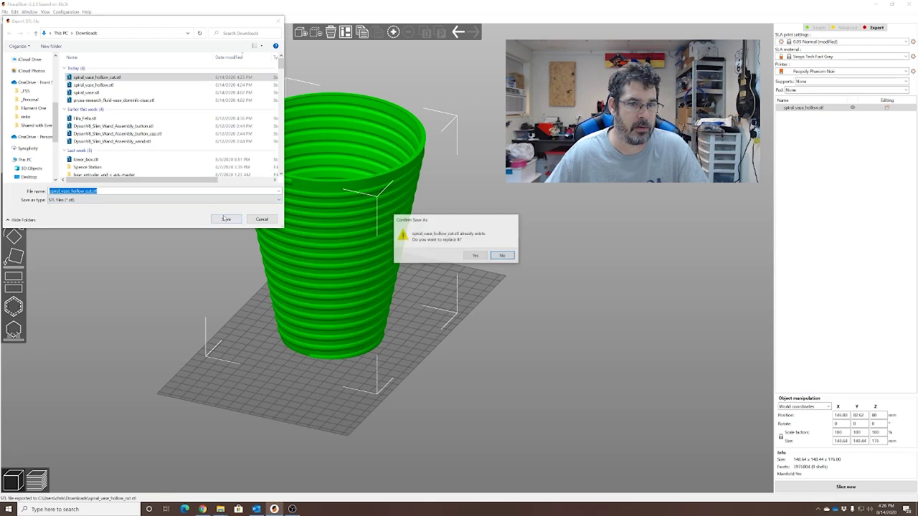
click(476, 257)
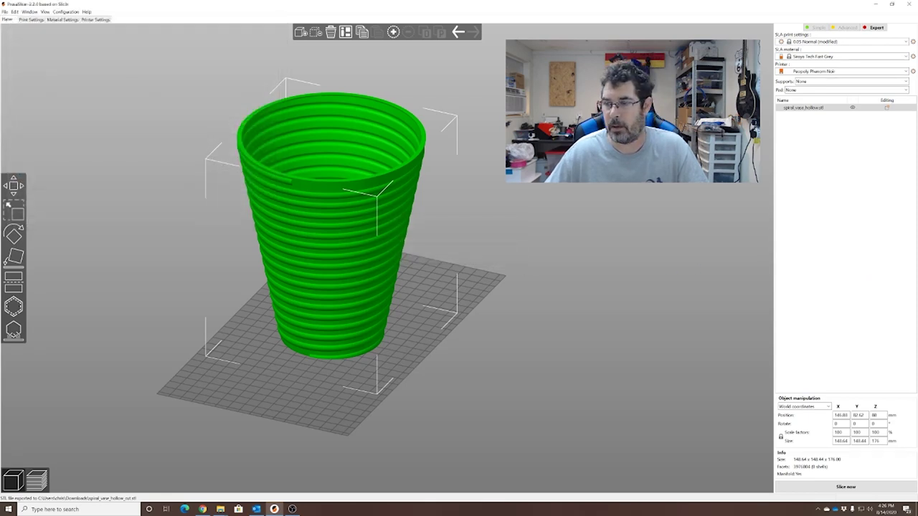